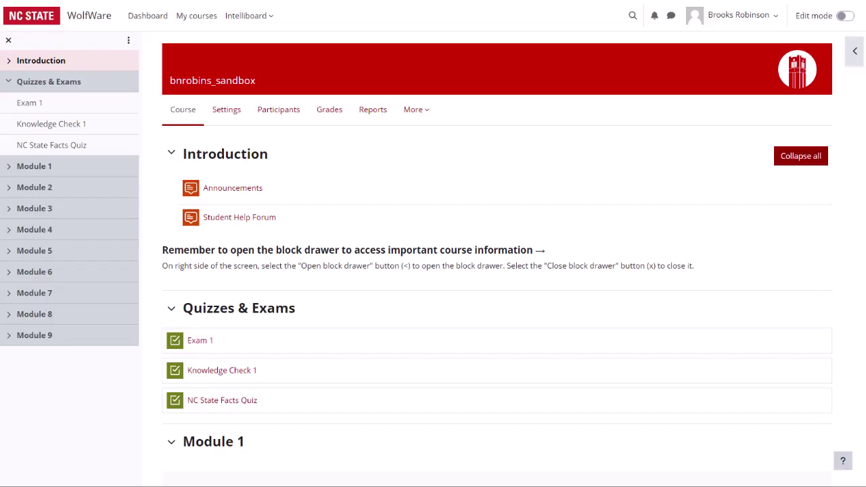
- Turn on course editing and add a new Quiz activity to the Quizzes & Exams section
click(846, 16)
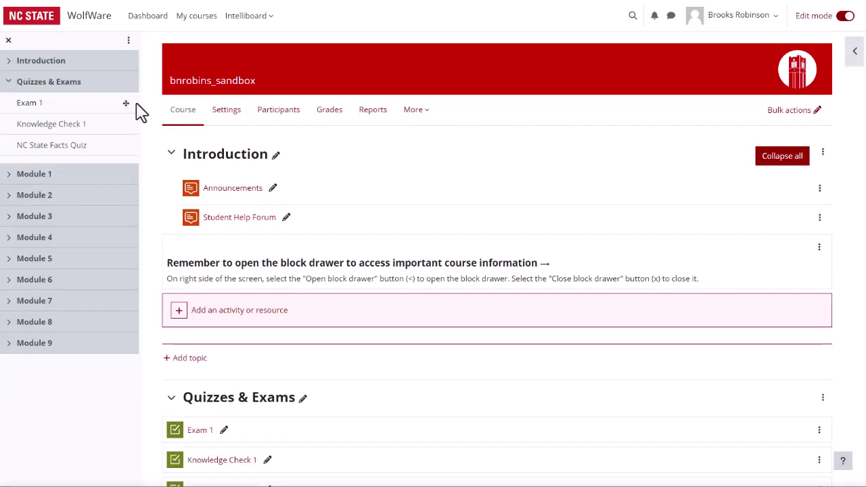
click(36, 92)
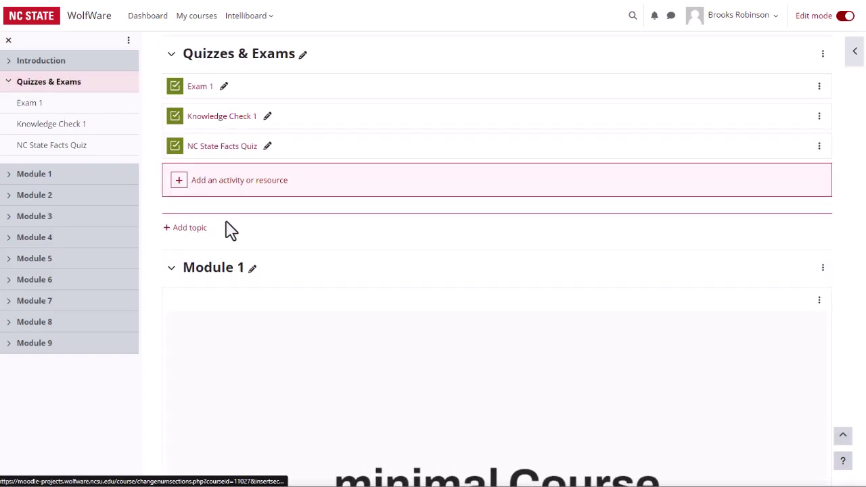
click(211, 185)
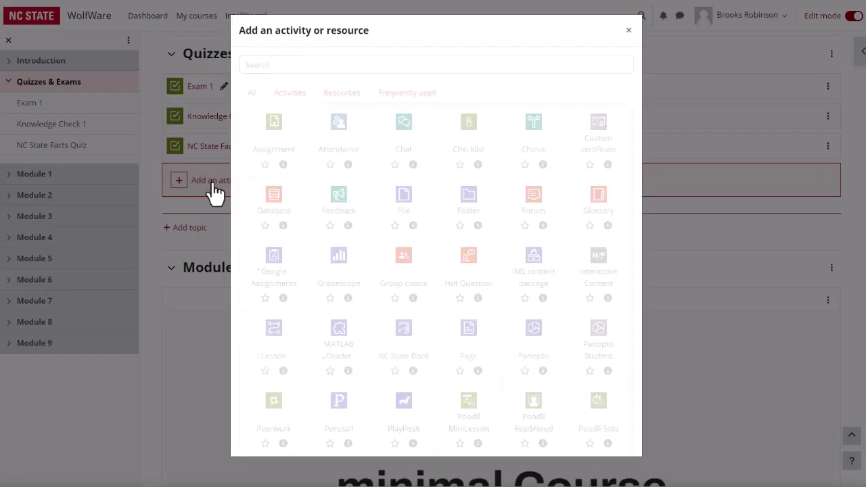
scroll(363, 221, down, 3)
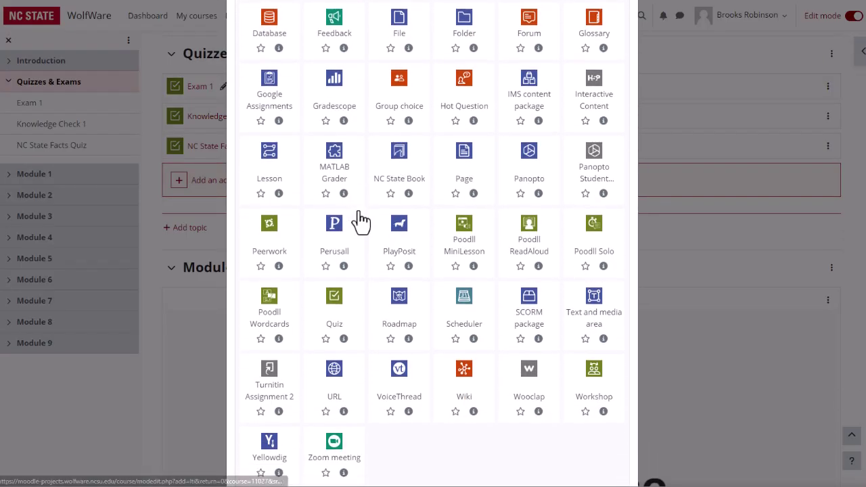
click(334, 289)
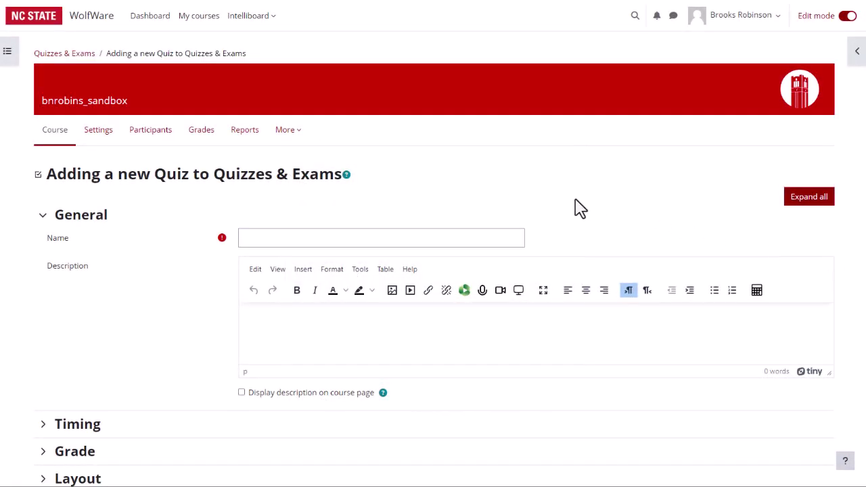
- Name the quiz "New Quiz 1" and enter a description covering Lectures 5-8, 16 points, the 30-minute limit, submission instructions and three attempts
click(271, 239)
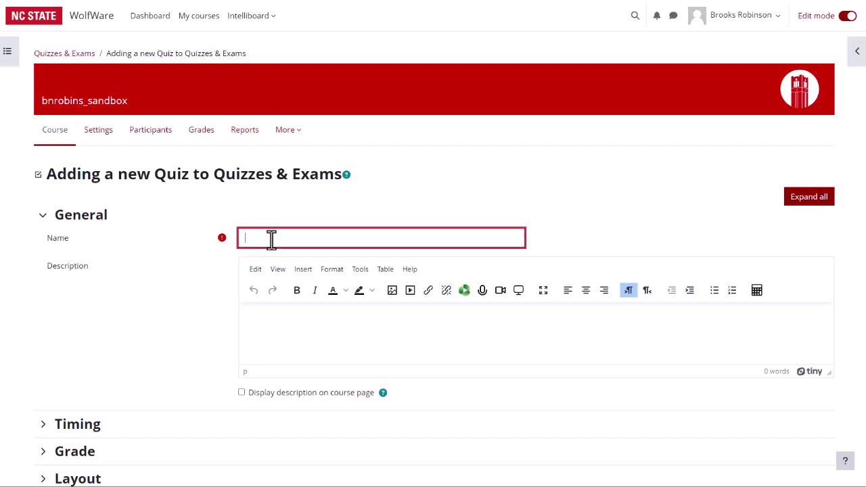
text(New Quiz 1)
click(394, 311)
text(This quiz contains a variety of question formats addressing concepts from Lectures 5-8. This quiz is worth 16 points. The number of points possible are noted for each question. You will have 30 minutes to complete the quiz. When you are finished, please click through to the review page and click on the "Submit all and finish" button. Open attempts will automatically be submitted at the closing time. You have three attempts; the highest grade will be counted in the grade book.)
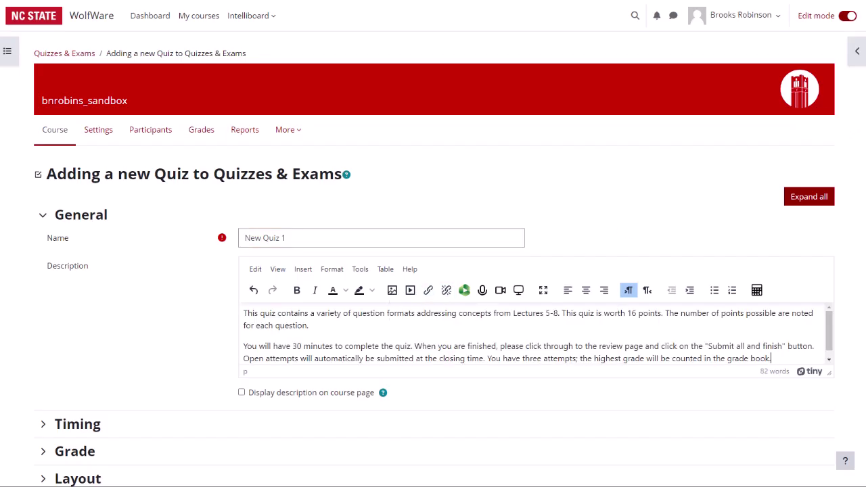
- Expand all settings sections of the new quiz form
scroll(433, 270, down, 3)
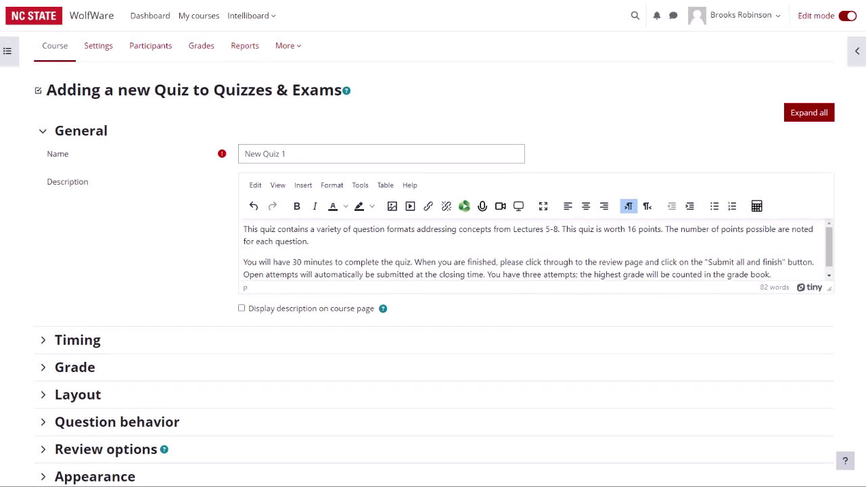
scroll(433, 271, down, 1)
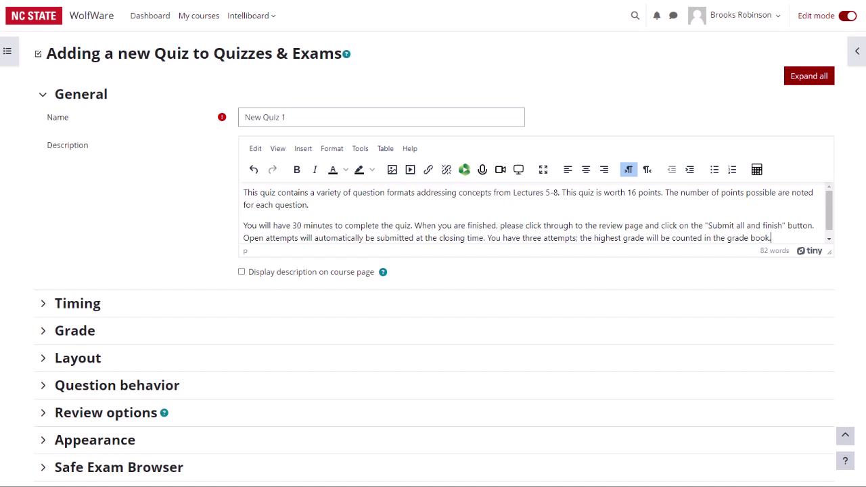
scroll(435, 257, down, 4)
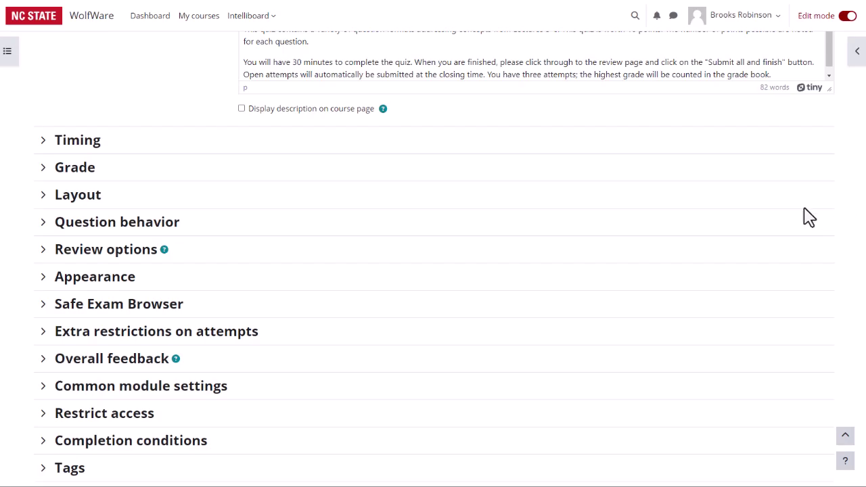
click(46, 143)
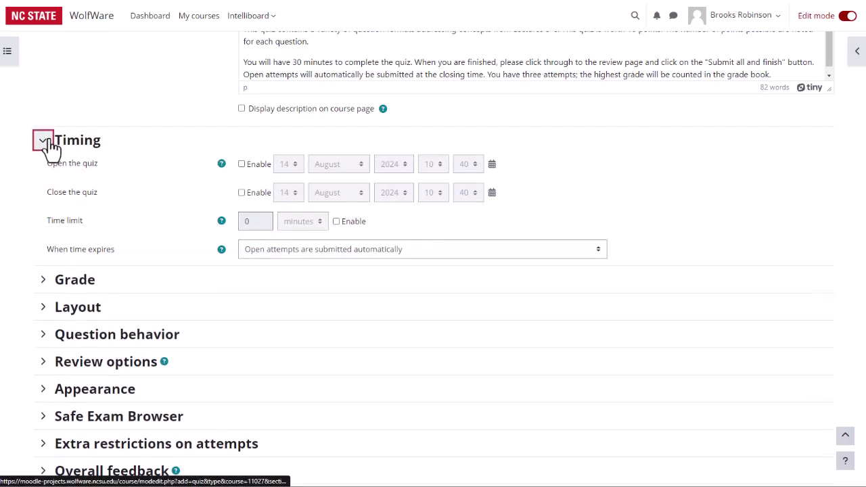
click(45, 143)
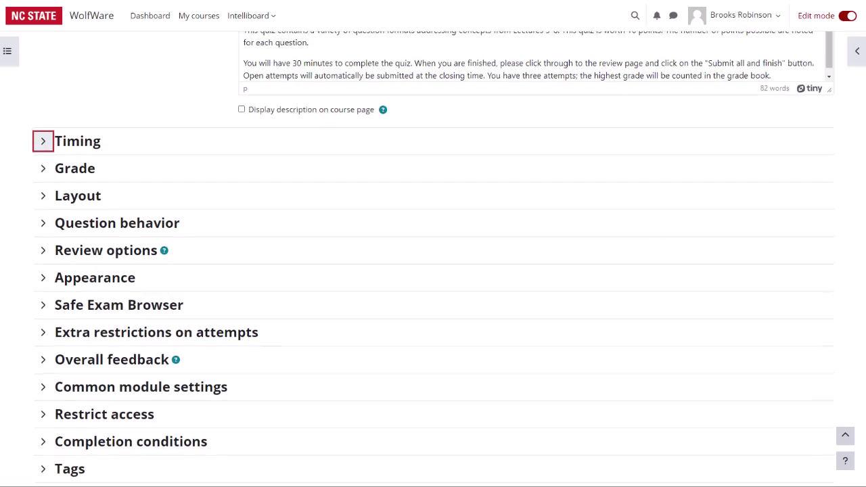
scroll(865, 264, up, 3)
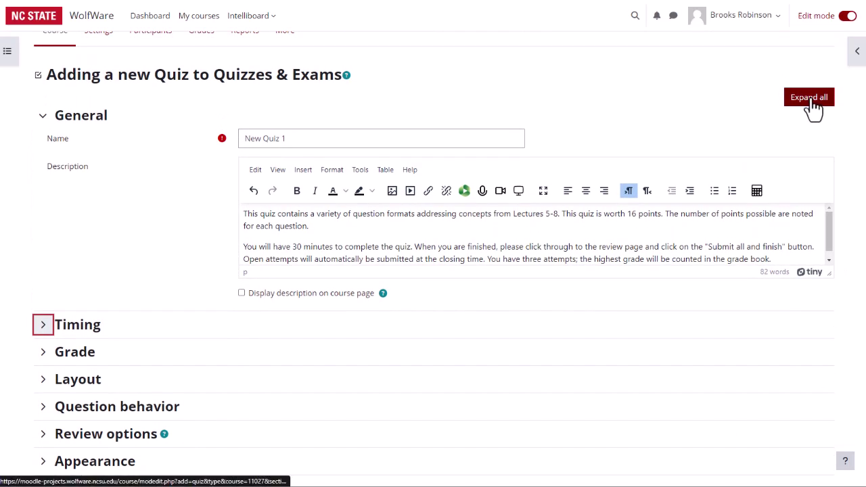
click(822, 107)
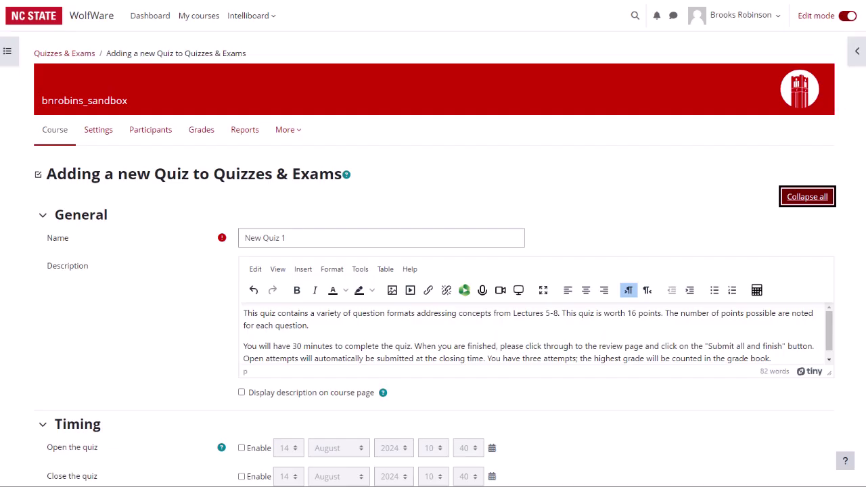
- Enable the quiz opening date and set it to 14 August 2024 at 08:00
scroll(860, 82, down, 5)
scroll(434, 259, down, 1)
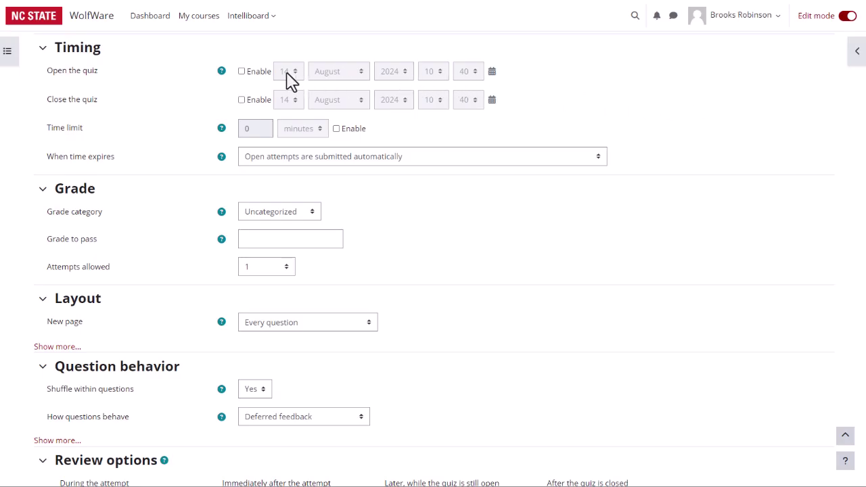
click(241, 73)
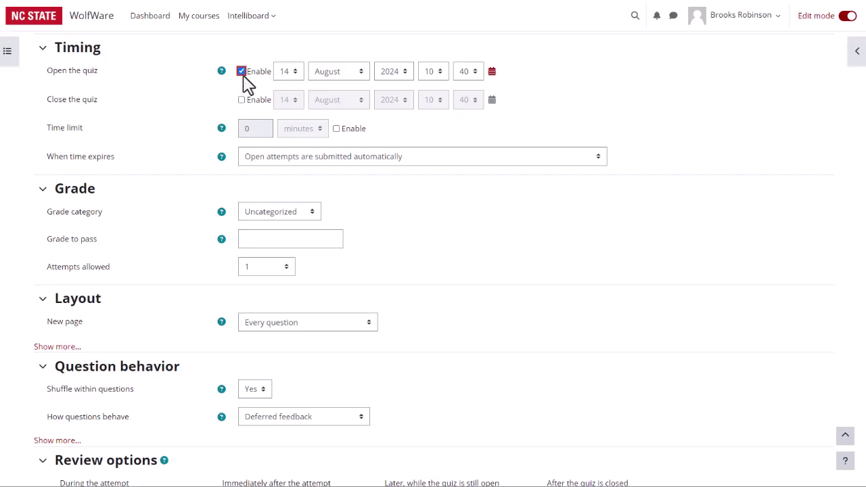
click(330, 73)
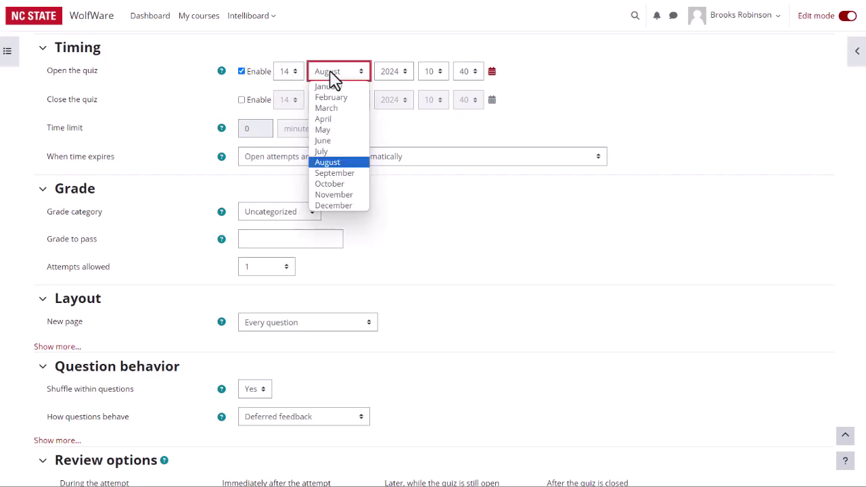
click(339, 164)
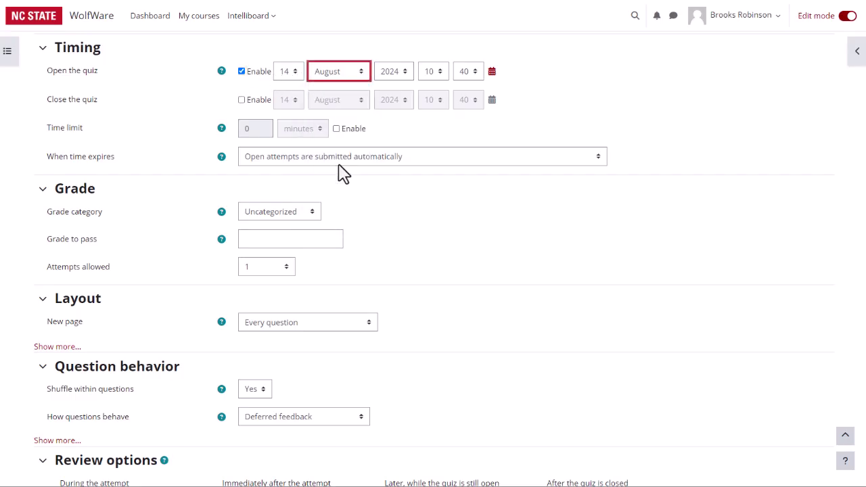
click(438, 76)
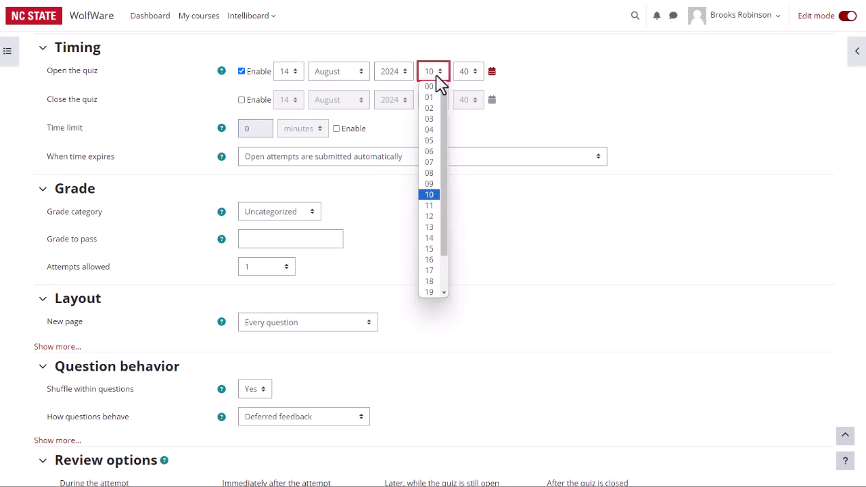
click(426, 172)
click(472, 73)
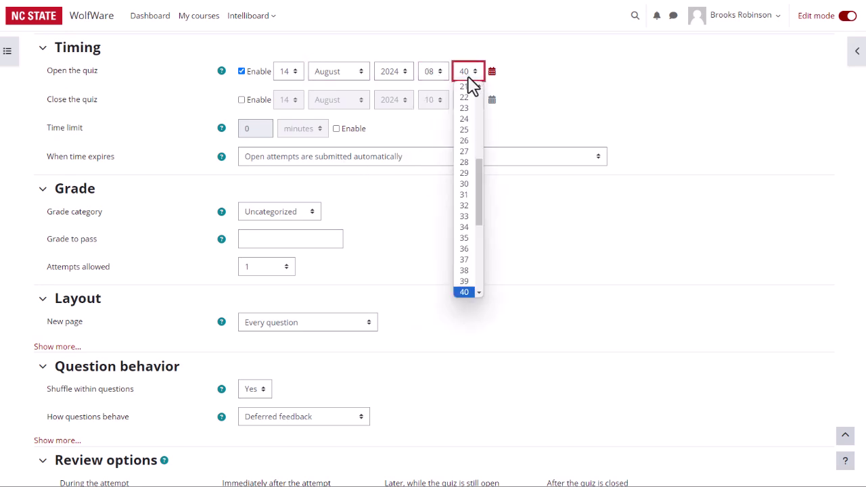
scroll(477, 148, up, 5)
scroll(488, 122, up, 3)
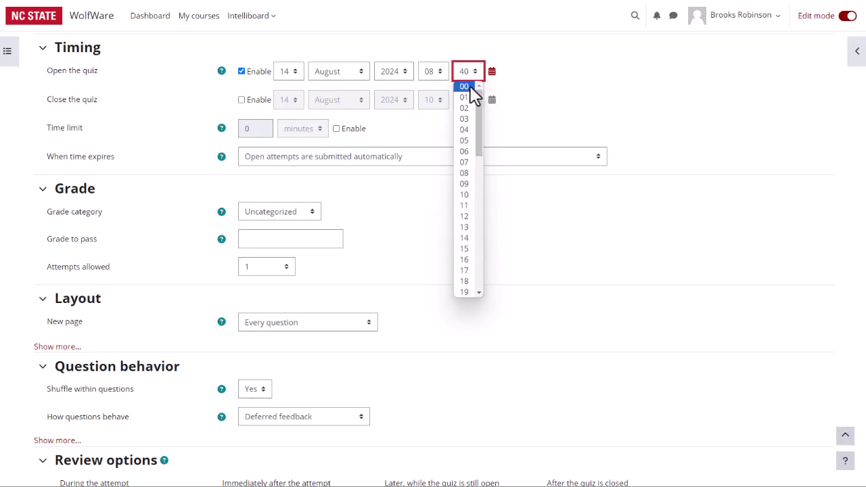
click(470, 85)
- Enable the quiz closing date and set it to 15 August 2024 at 23:59
click(242, 100)
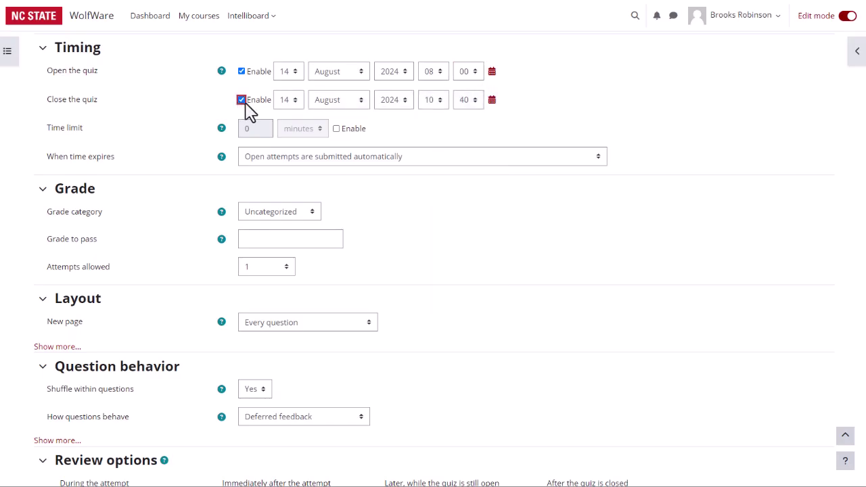
click(292, 102)
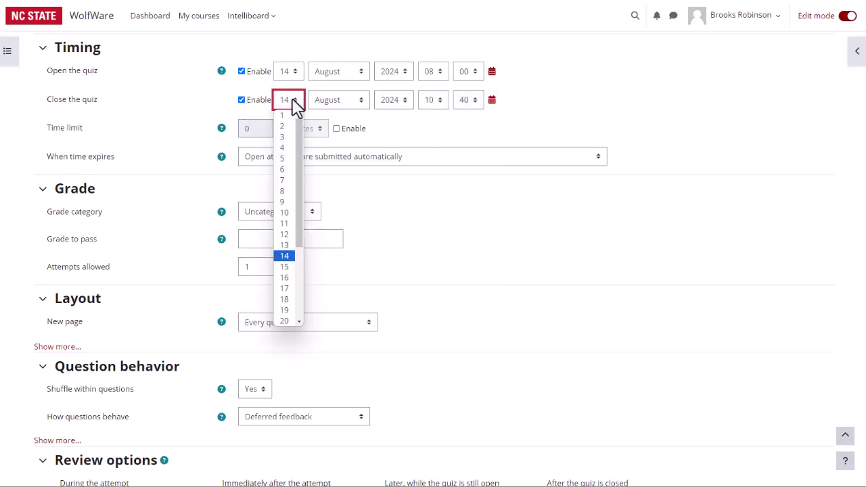
click(284, 267)
click(439, 103)
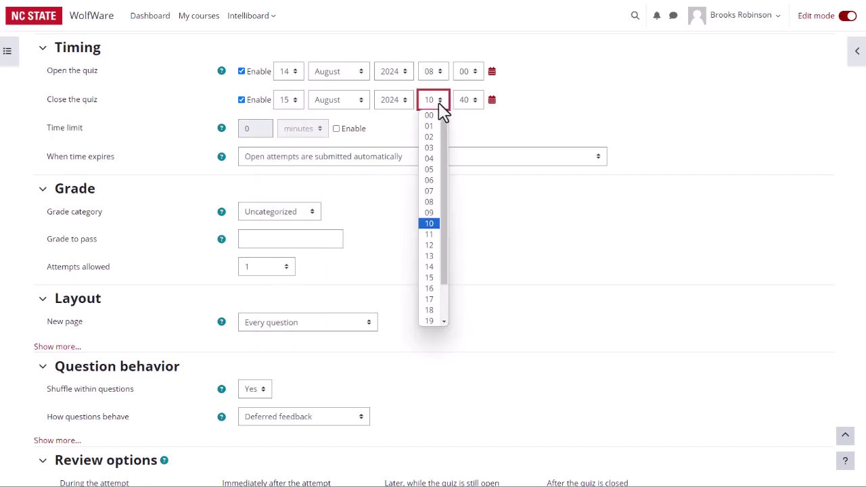
drag(443, 234, 444, 287)
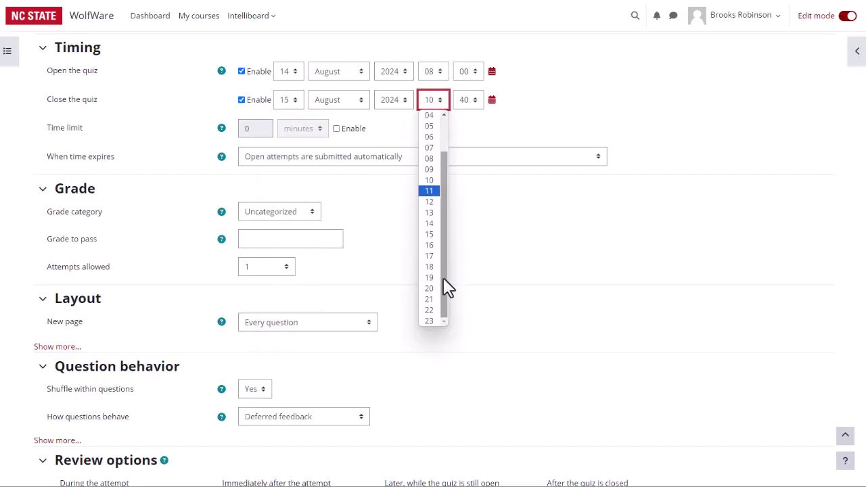
click(433, 328)
click(476, 101)
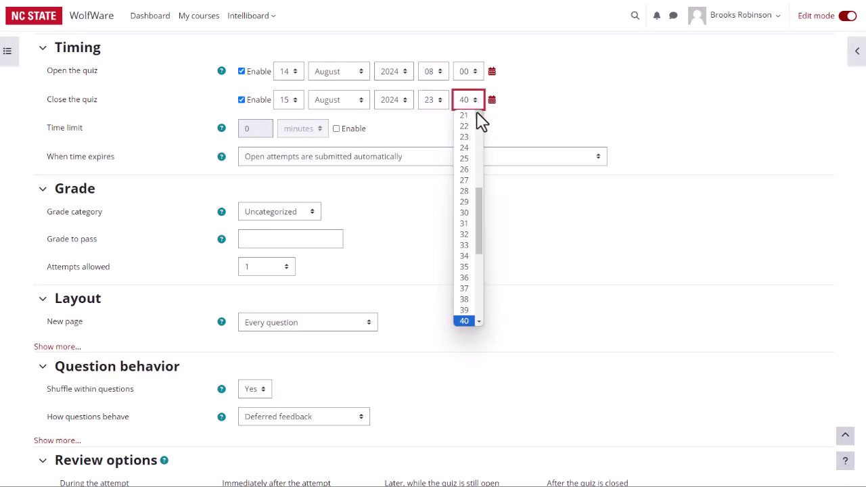
drag(475, 186, 485, 302)
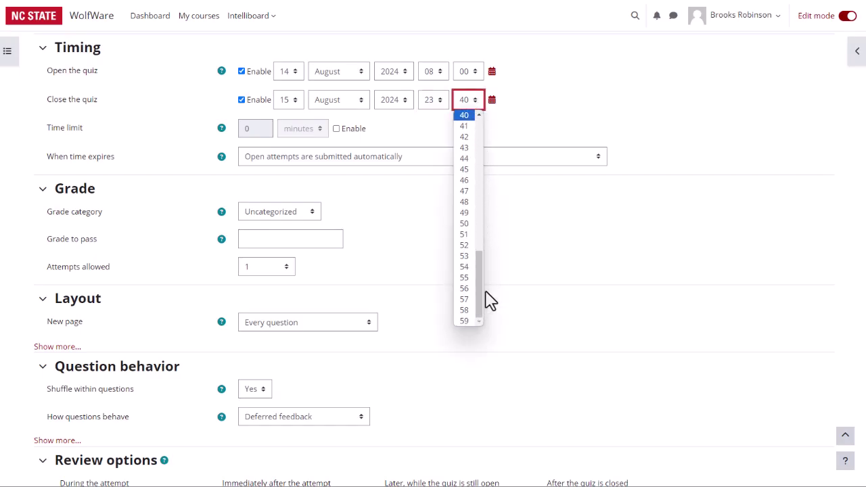
click(475, 330)
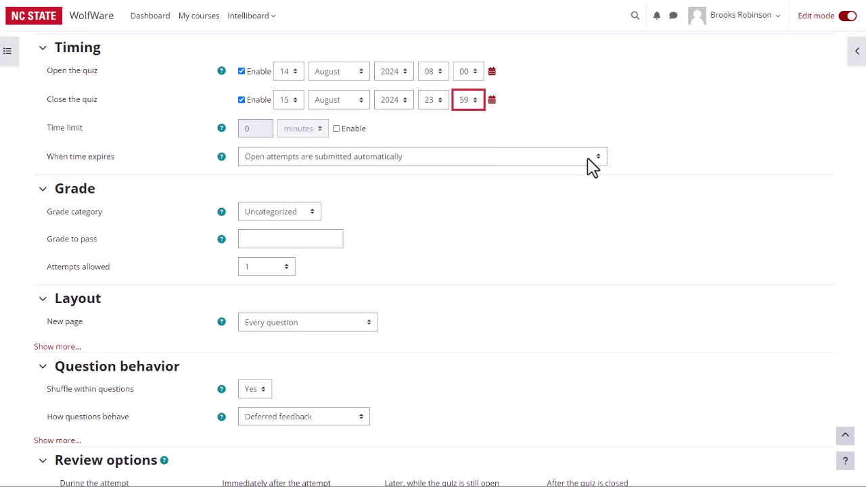
click(619, 113)
- Enable the quiz time limit and set it to 30 minutes
click(337, 129)
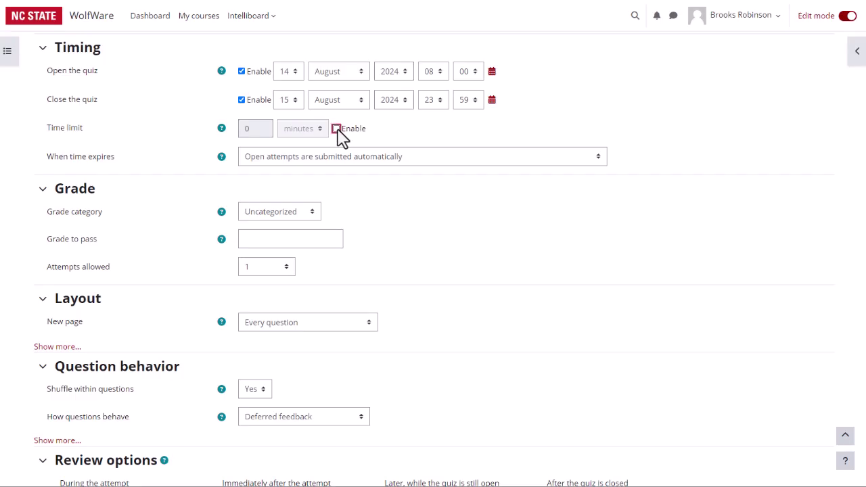
double_click(248, 130)
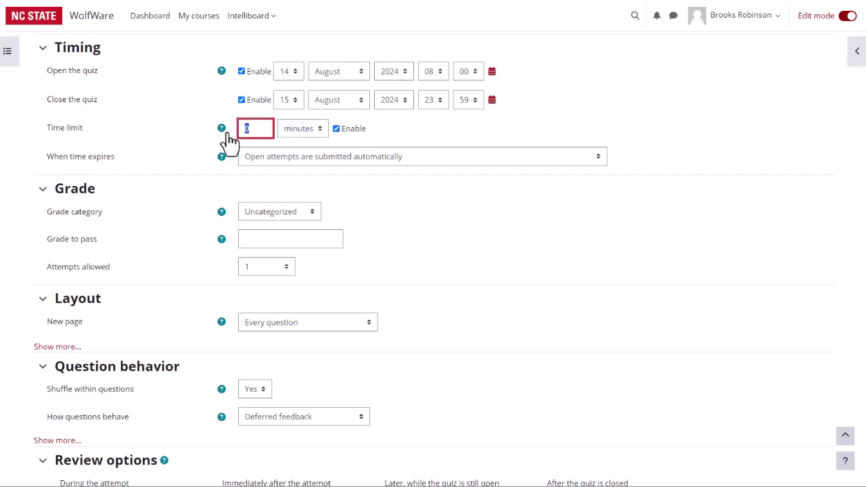
text(30)
- Try the grace-period and not-counted options for when time expires, and return the setting to "Open attempts are submitted automatically"
click(598, 160)
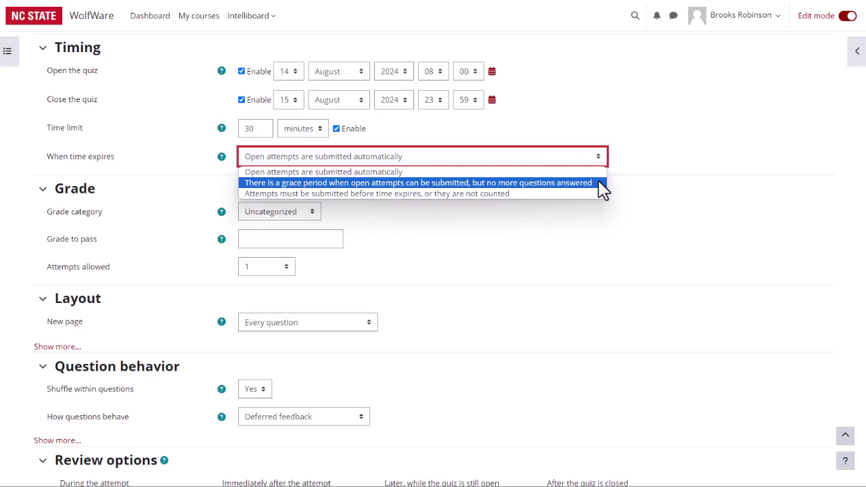
click(602, 183)
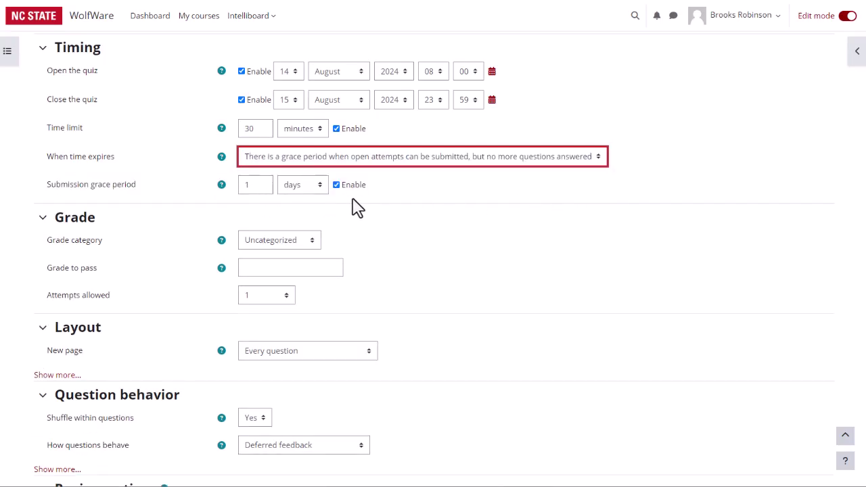
click(574, 159)
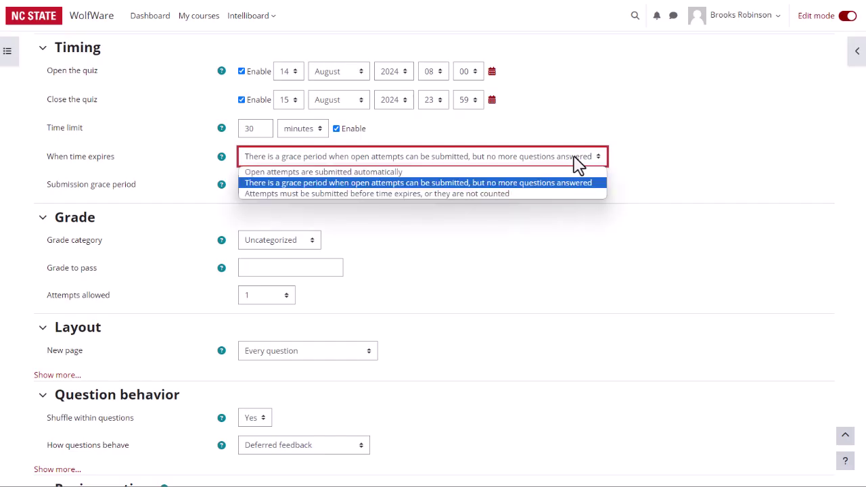
click(568, 192)
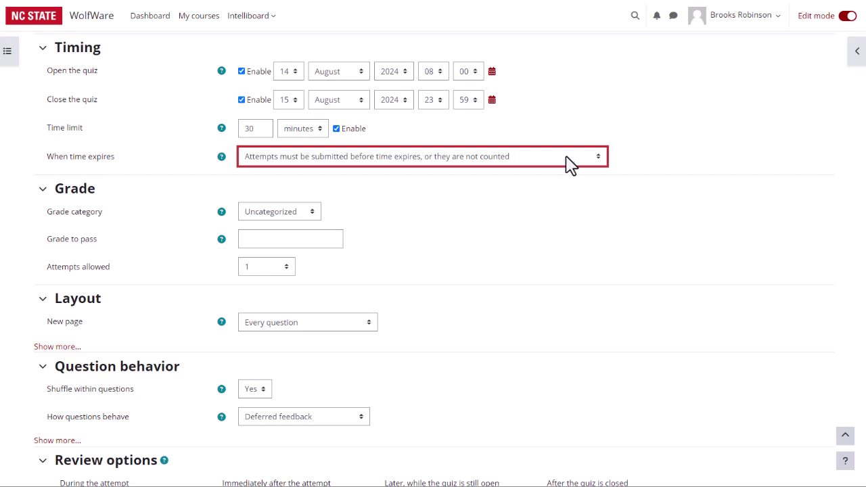
click(568, 159)
click(567, 172)
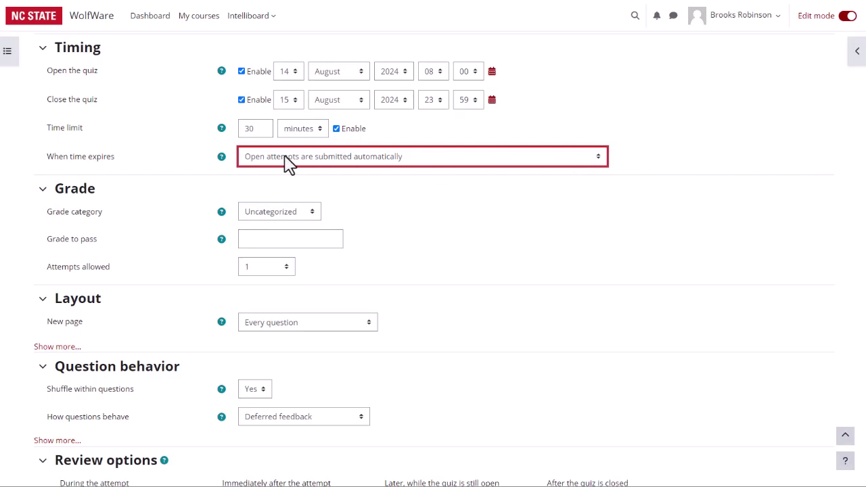
- Read the help text for the "When time expires" setting and close it
click(222, 157)
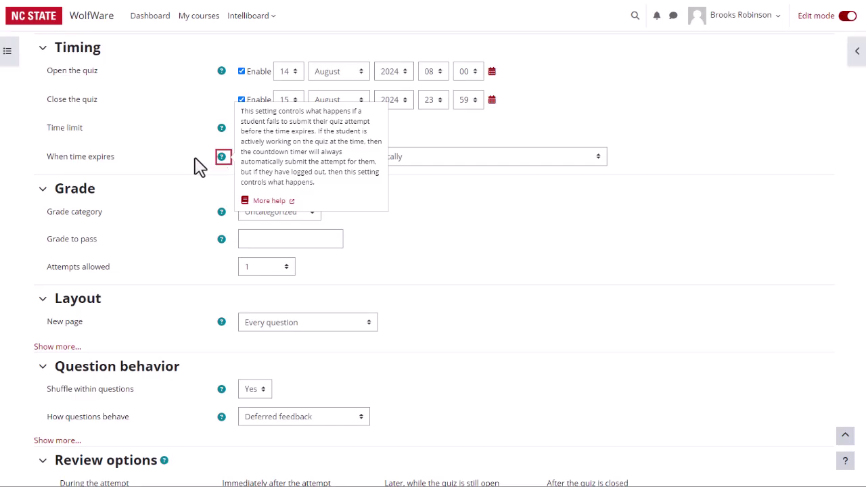
click(195, 167)
- Set the quiz's grade category to Quizzes & Exams and the attempts allowed to 3
scroll(195, 167, down, 2)
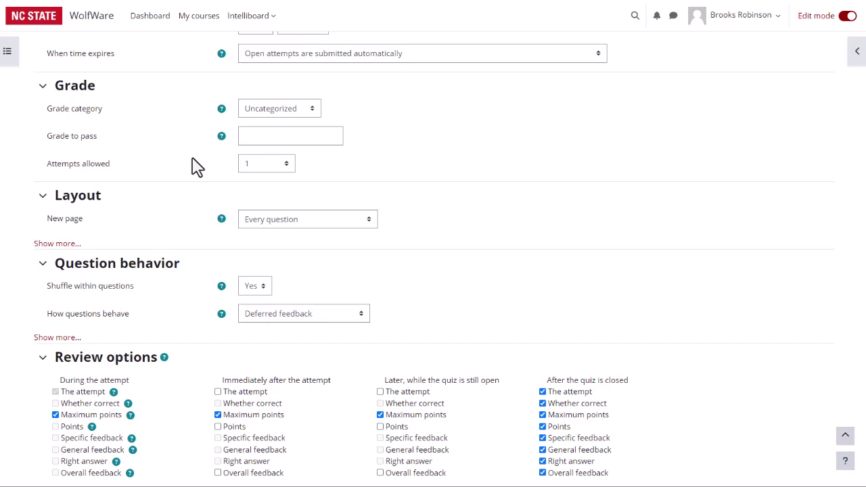
click(299, 116)
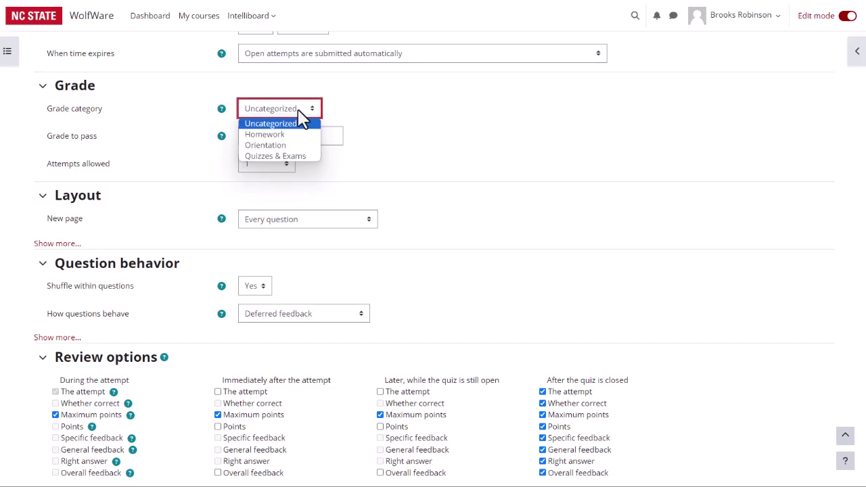
click(296, 157)
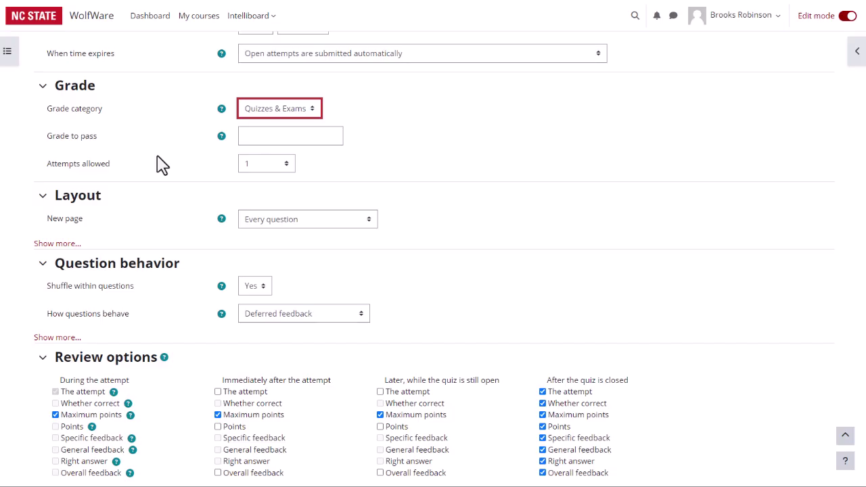
click(284, 166)
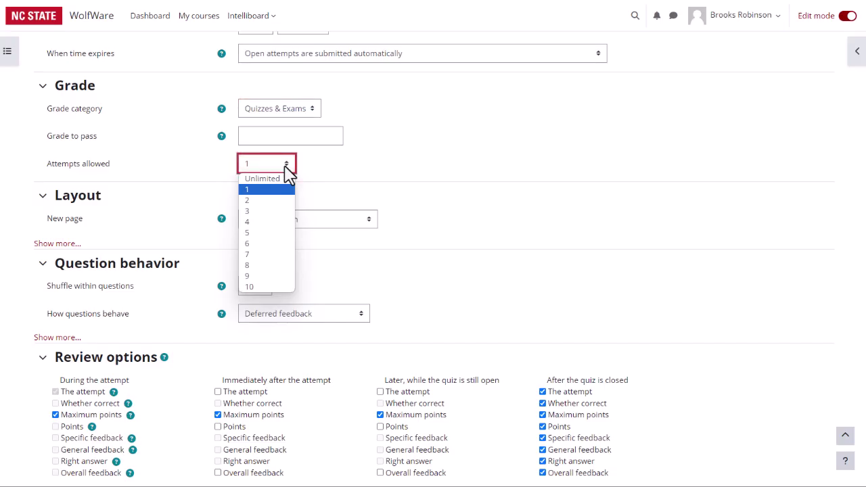
click(288, 211)
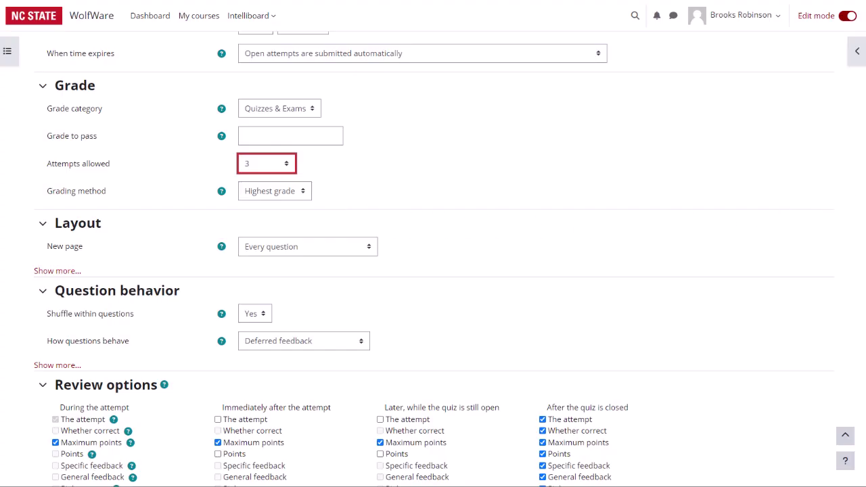
- Check the choices for new pages and how questions behave, keeping "Every question" and "Deferred feedback"
scroll(778, 189, down, 2)
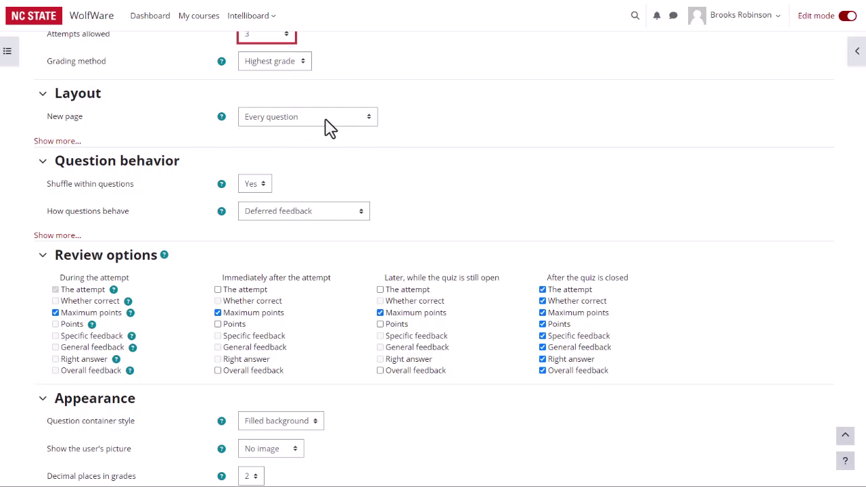
click(366, 123)
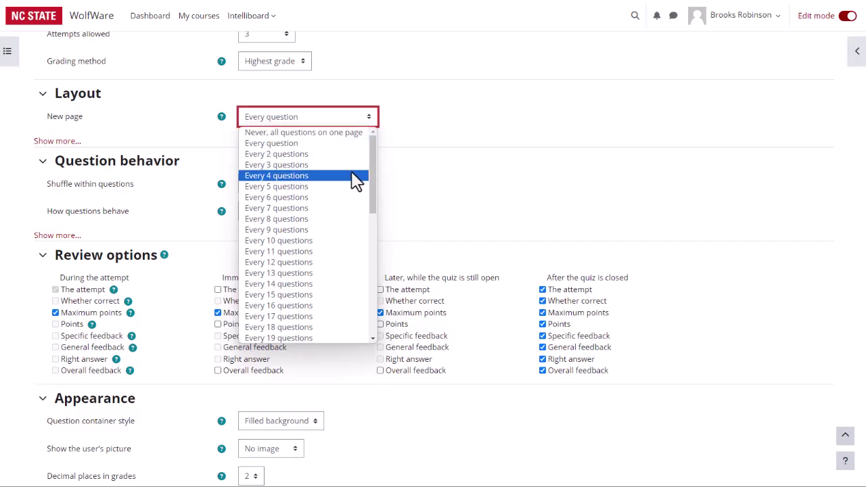
click(462, 181)
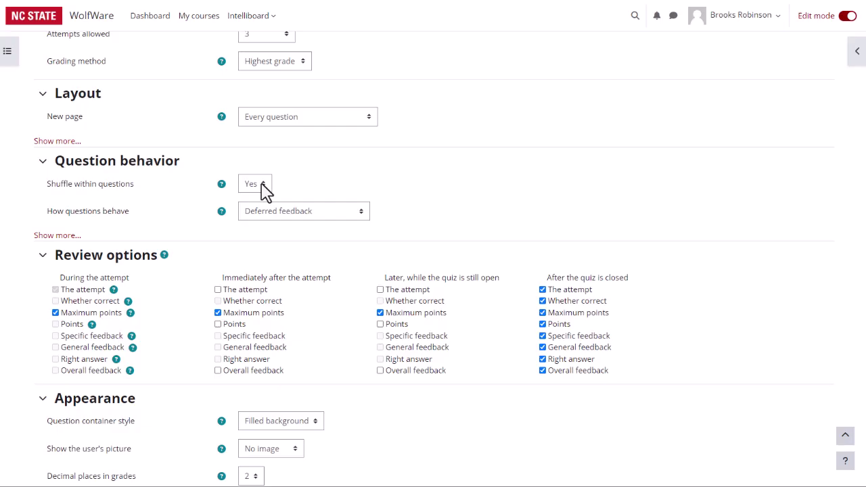
click(362, 215)
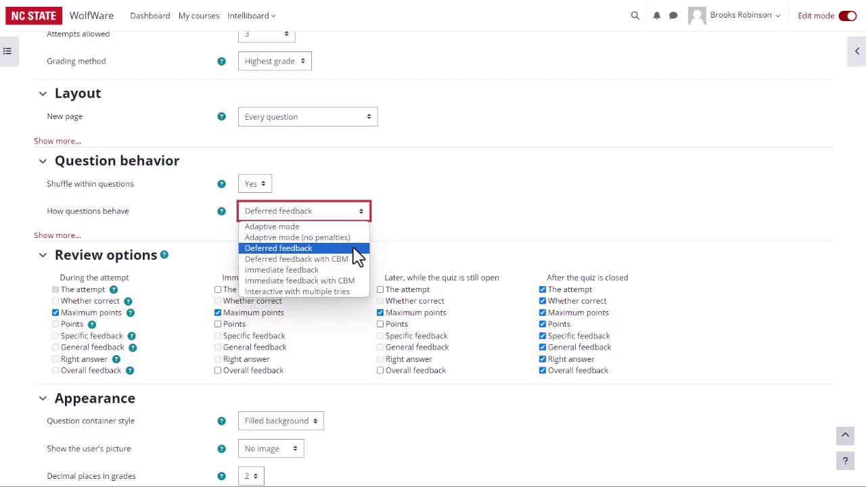
click(353, 249)
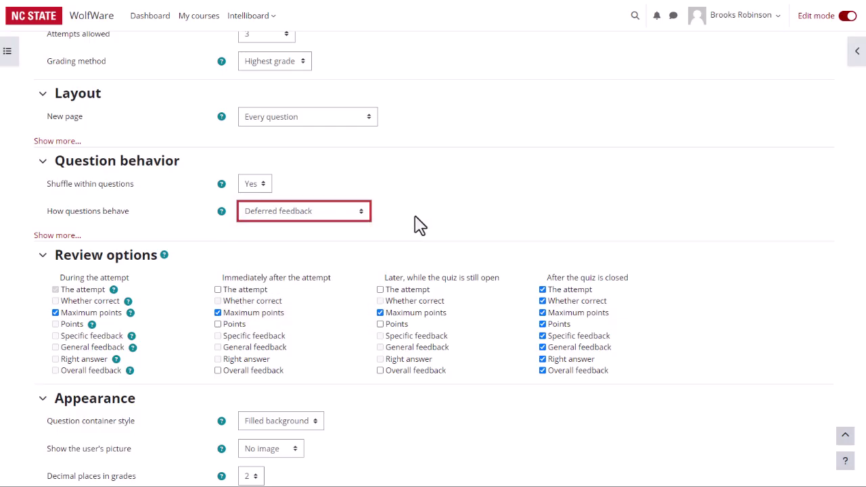
- In the review options, enable The attempt, Points and Overall feedback for immediately after the attempt
scroll(433, 257, down, 3)
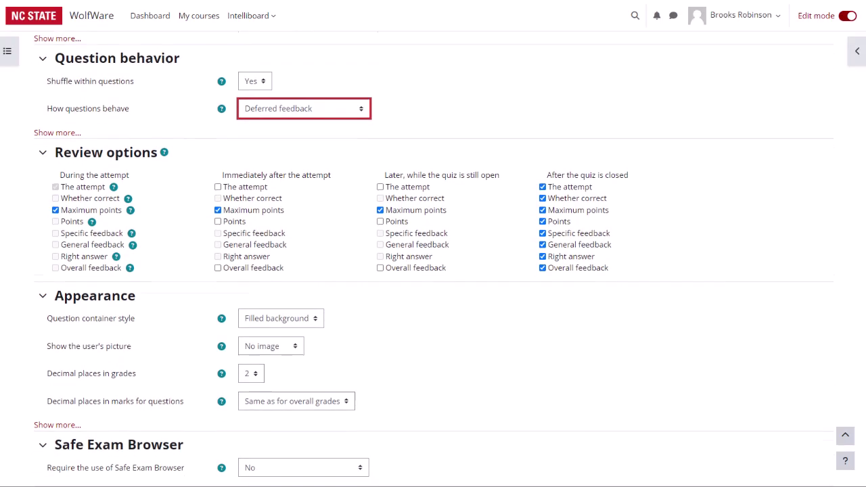
scroll(838, 228, down, 1)
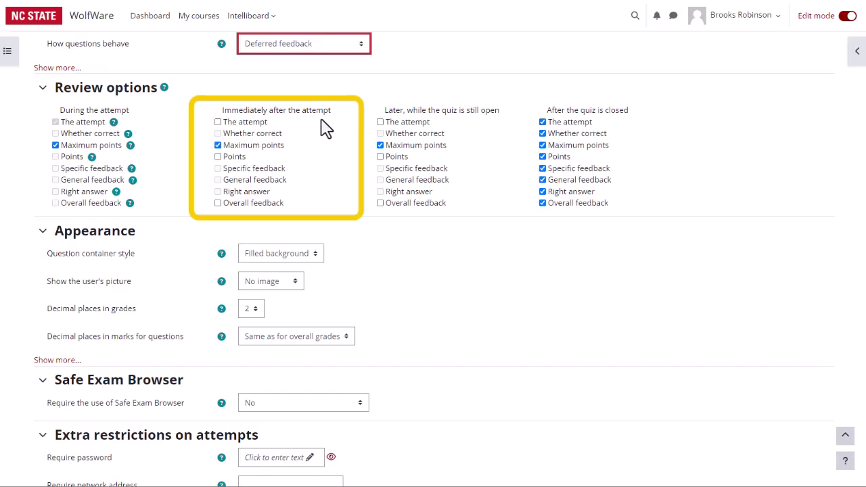
click(218, 122)
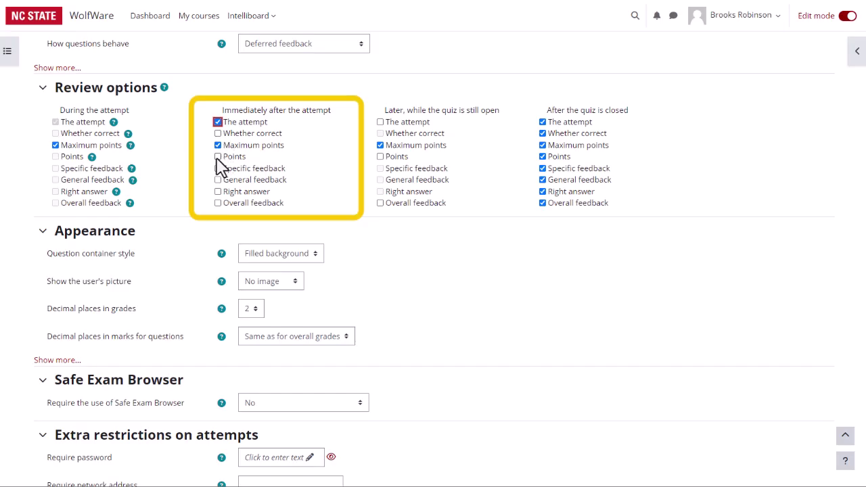
click(218, 157)
click(218, 203)
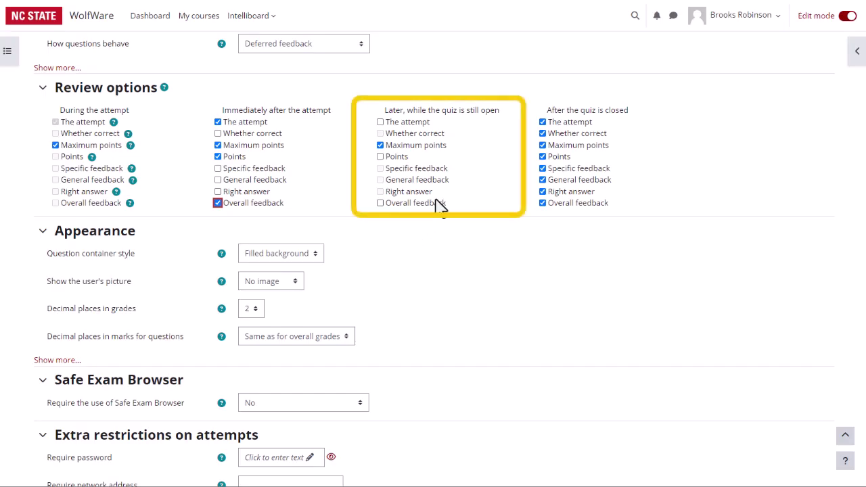
- Enable The attempt, Points and Overall feedback for review later, while the quiz is still open
click(381, 124)
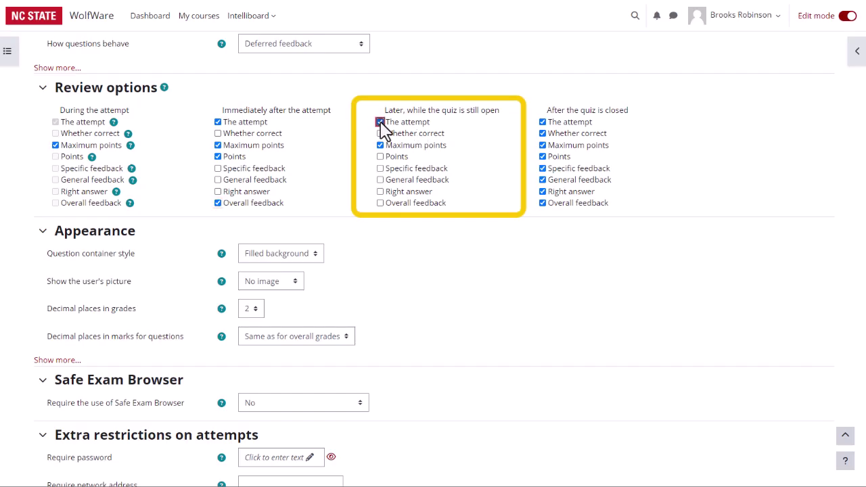
click(381, 157)
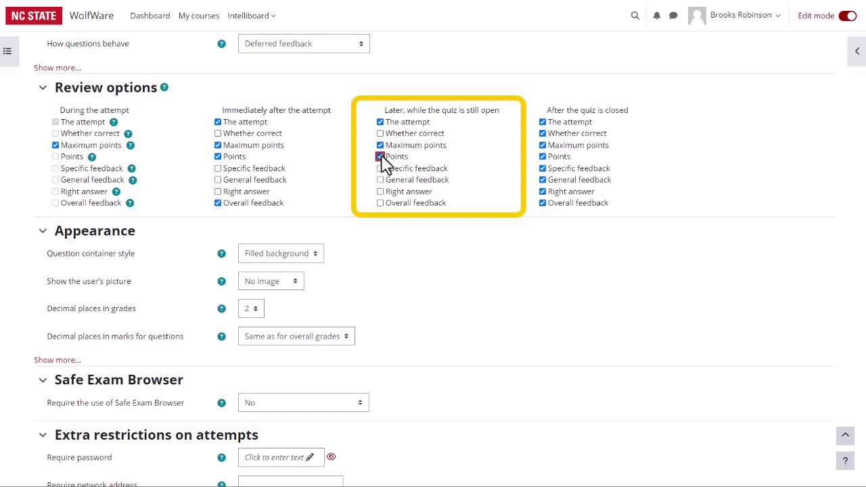
click(380, 203)
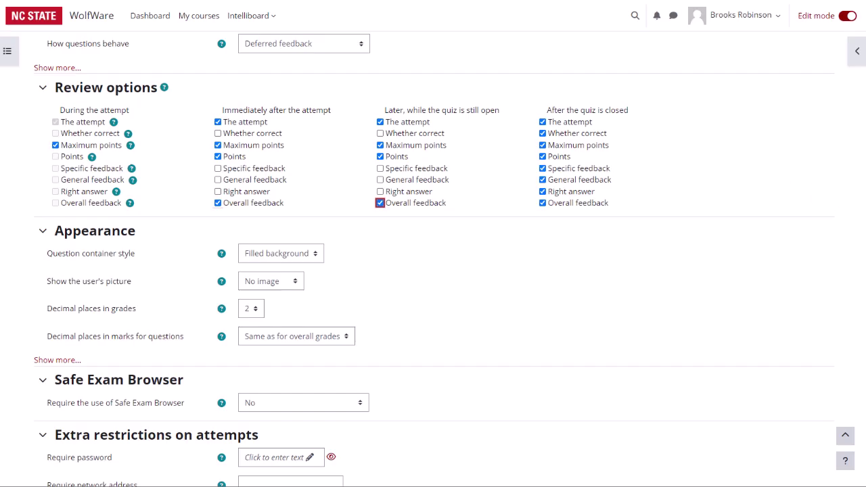
- Try the completion conditions for students manually marking the activity as done and for added requirements
scroll(433, 259, down, 4)
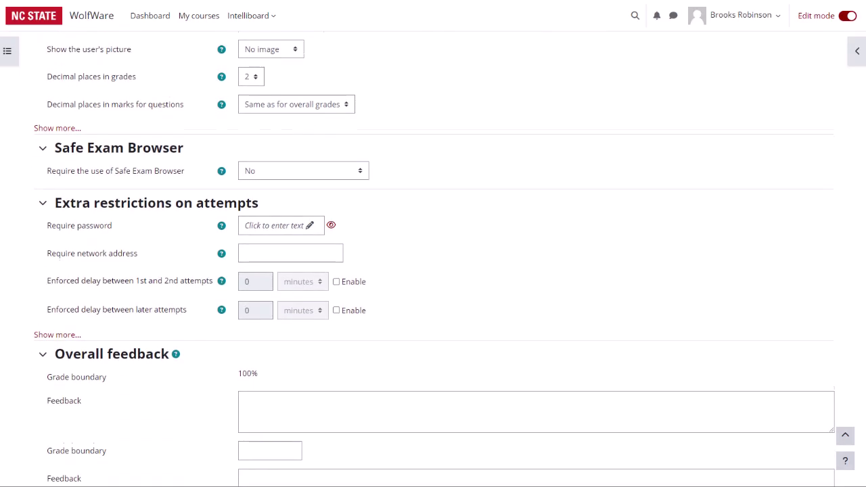
scroll(433, 259, down, 4)
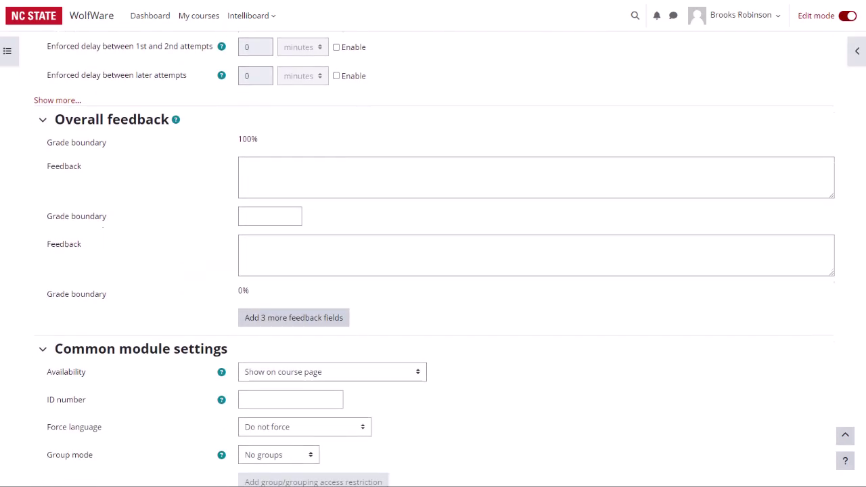
scroll(434, 259, down, 5)
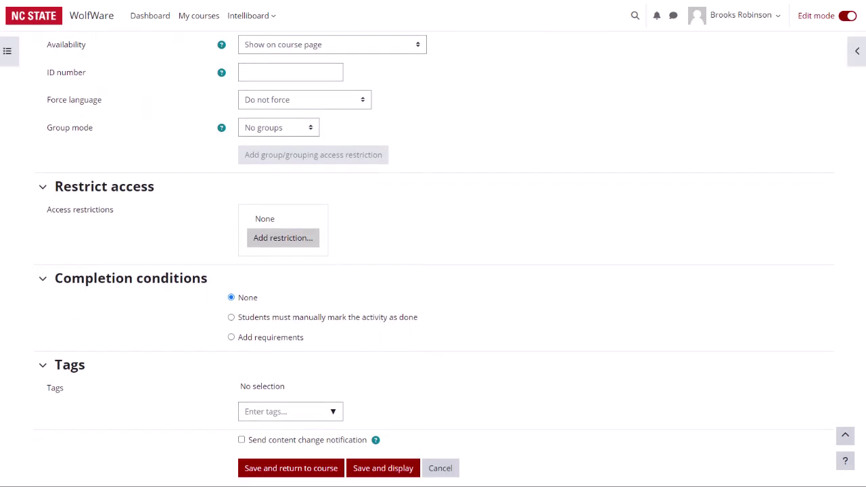
scroll(433, 259, down, 1)
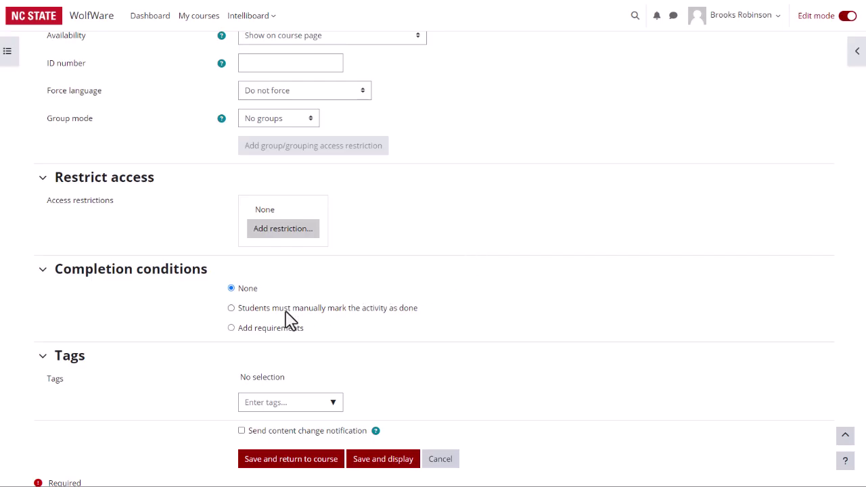
click(232, 308)
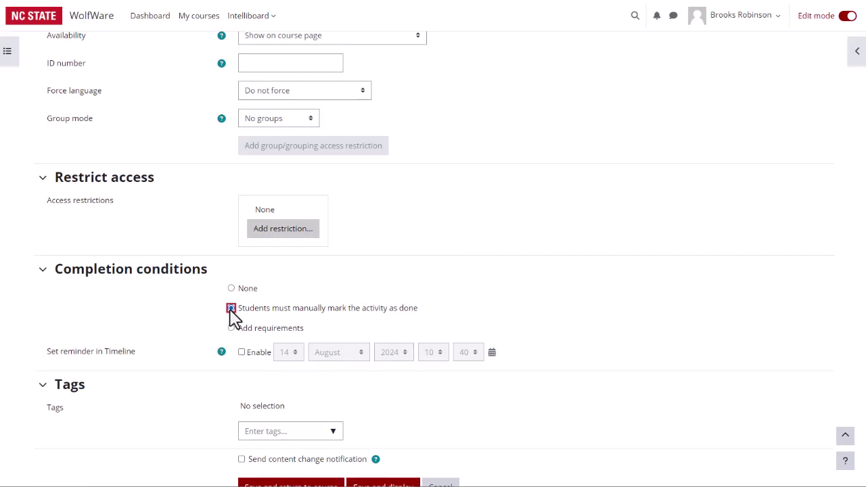
click(232, 328)
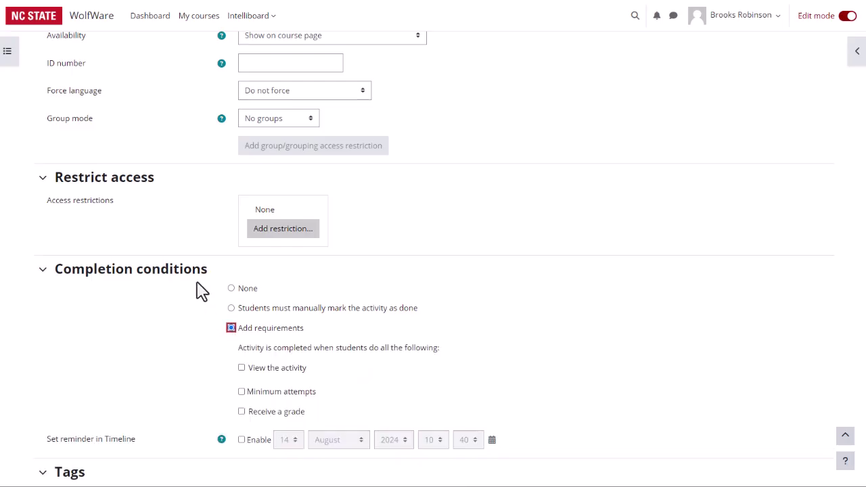
click(221, 120)
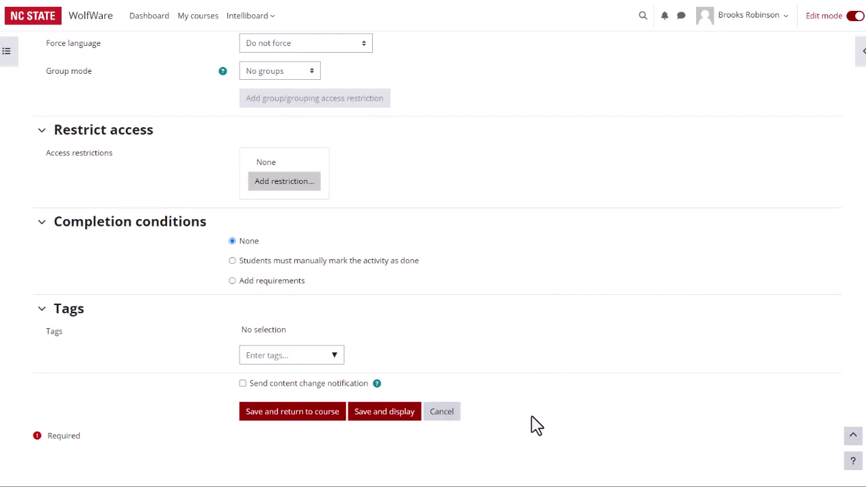
- Save the quiz settings and display the quiz
click(385, 412)
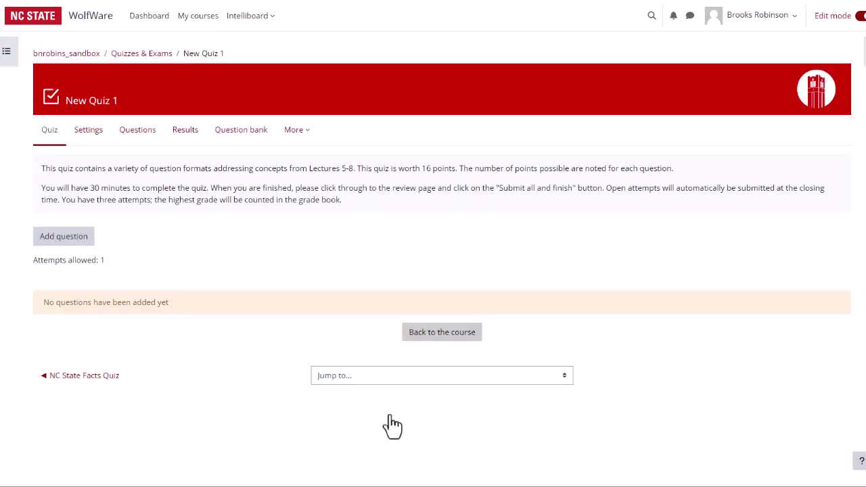